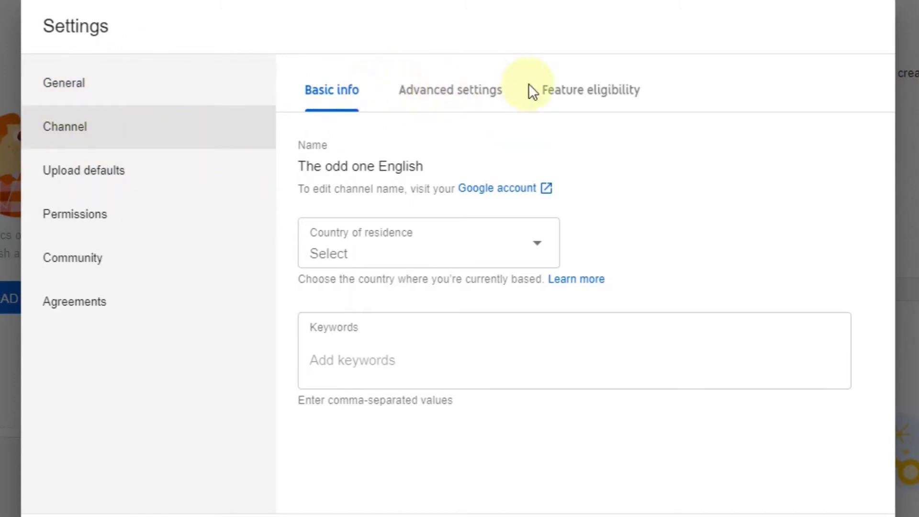
- Examine the Default Features and their requirements in the channel's feature eligibility settings
click(586, 96)
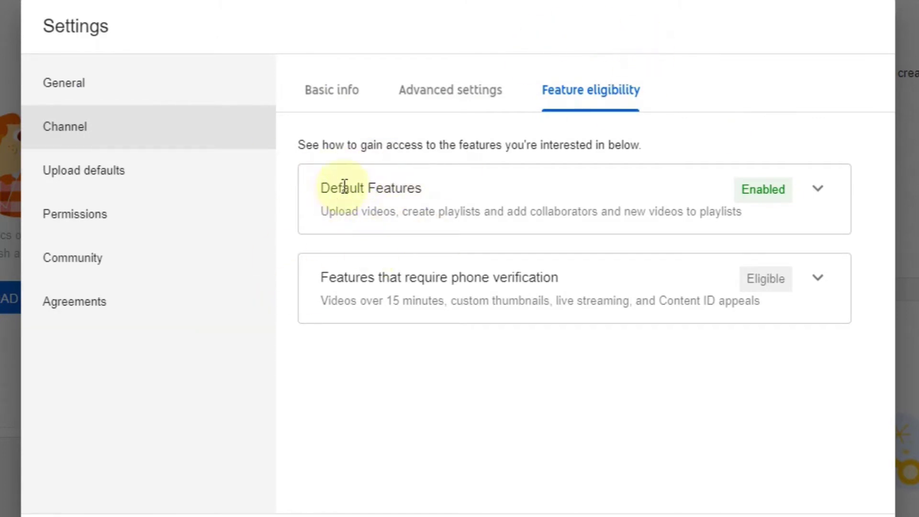
click(817, 189)
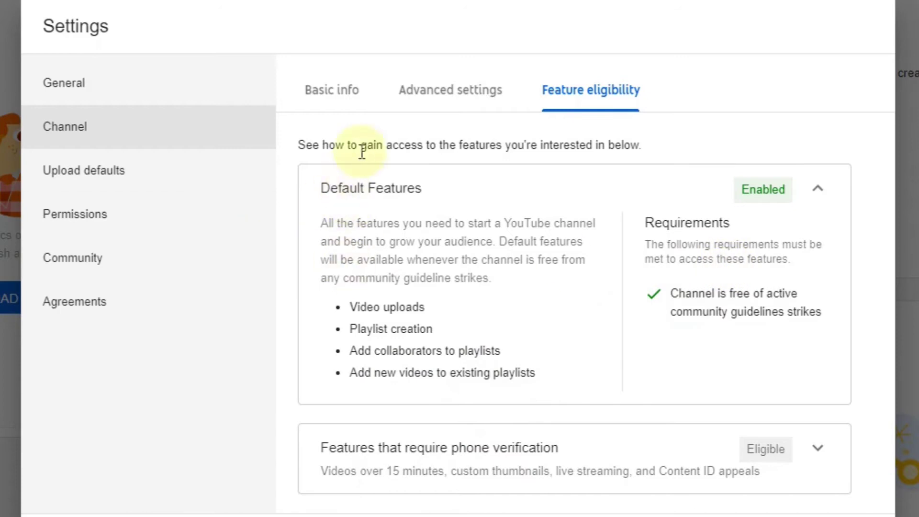
drag(331, 188, 405, 145)
click(493, 199)
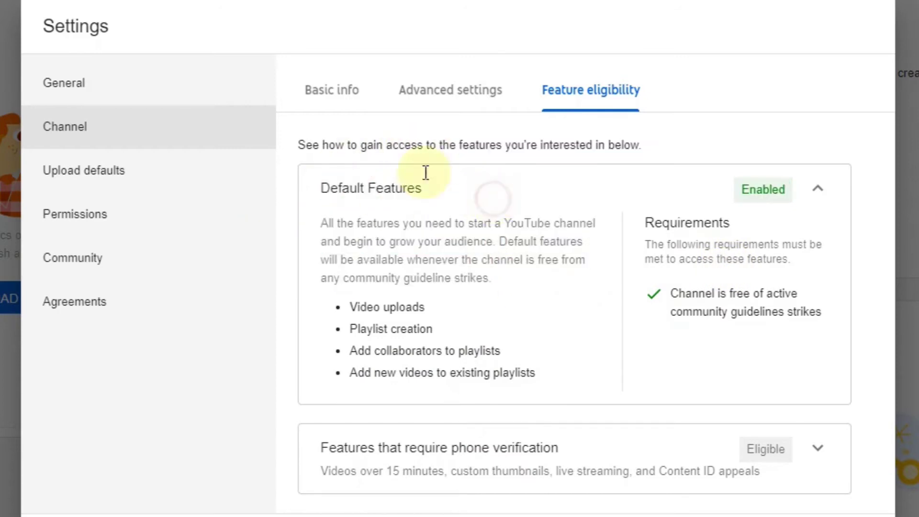
click(816, 190)
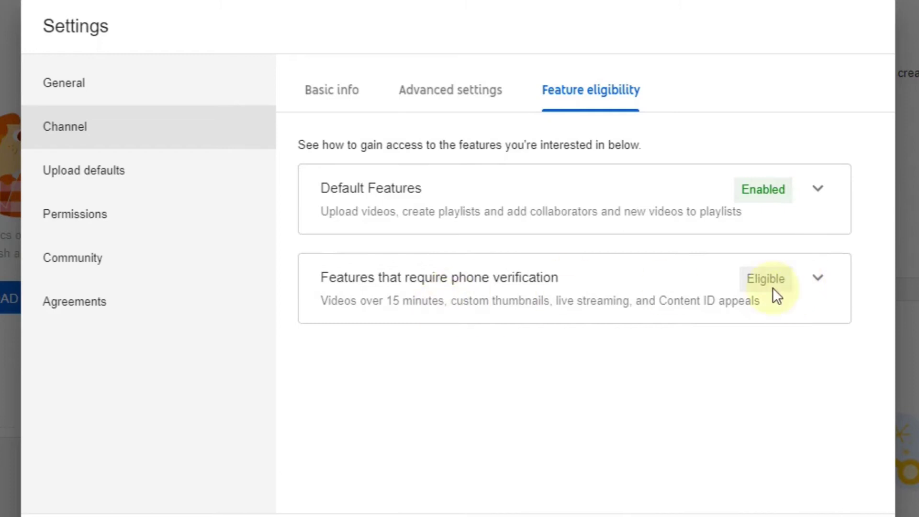
- Examine the features that require phone verification, including videos longer than 15 minutes and custom thumbnails
click(815, 278)
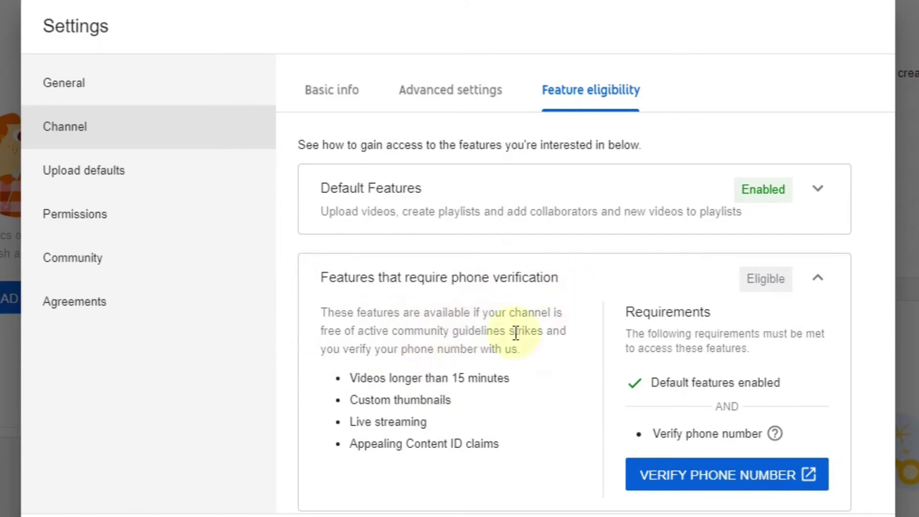
drag(350, 378, 492, 369)
click(337, 363)
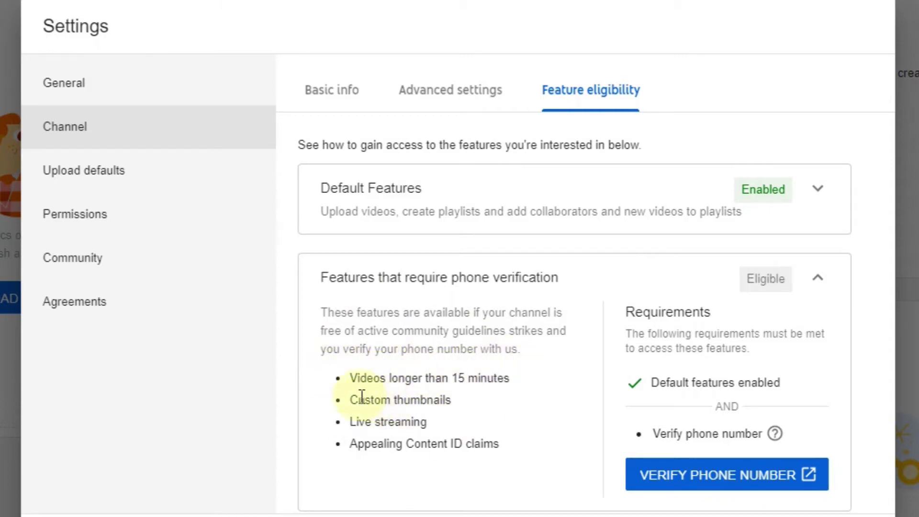
drag(351, 400, 469, 436)
click(348, 402)
click(473, 416)
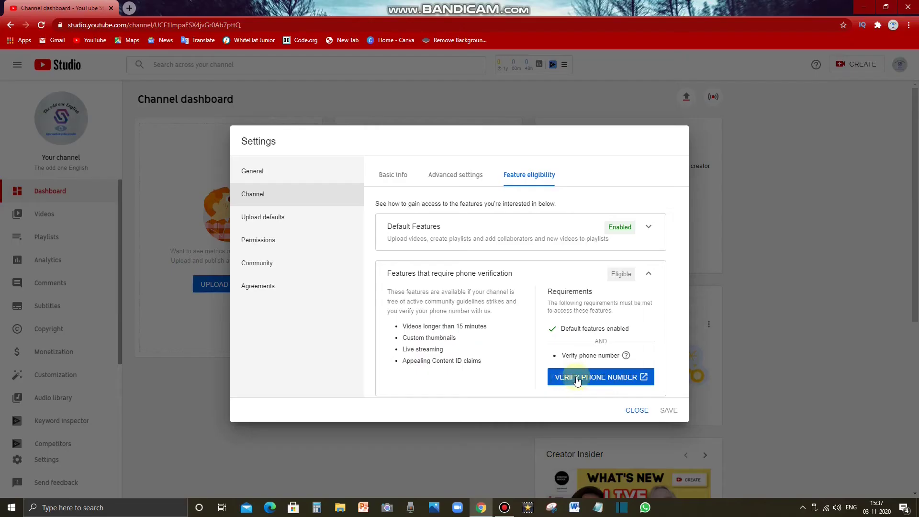
- Start phone number verification, choose to receive the code by text message, enter the phone number and submit it
click(578, 377)
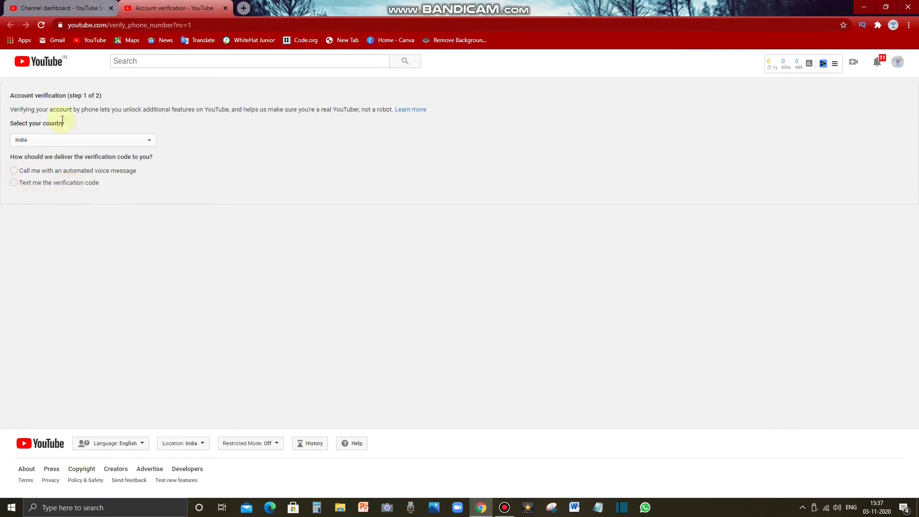
click(14, 183)
click(42, 242)
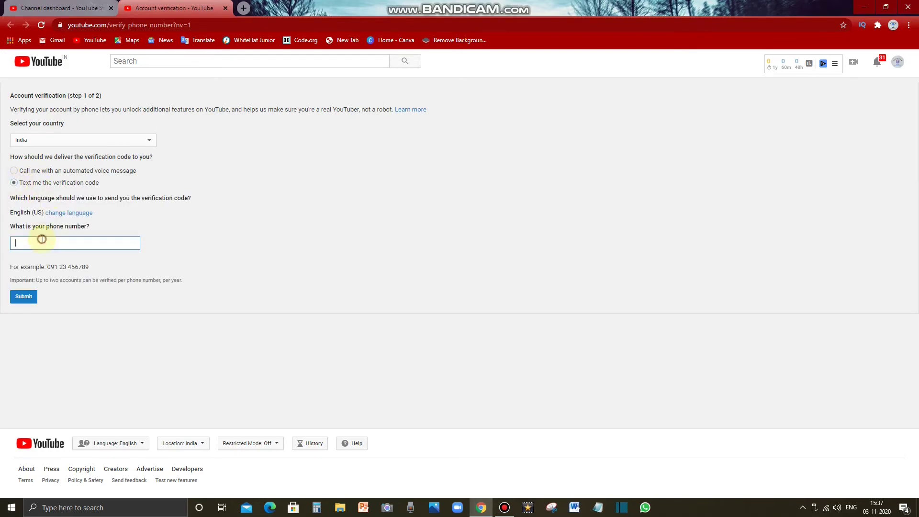
text(98)
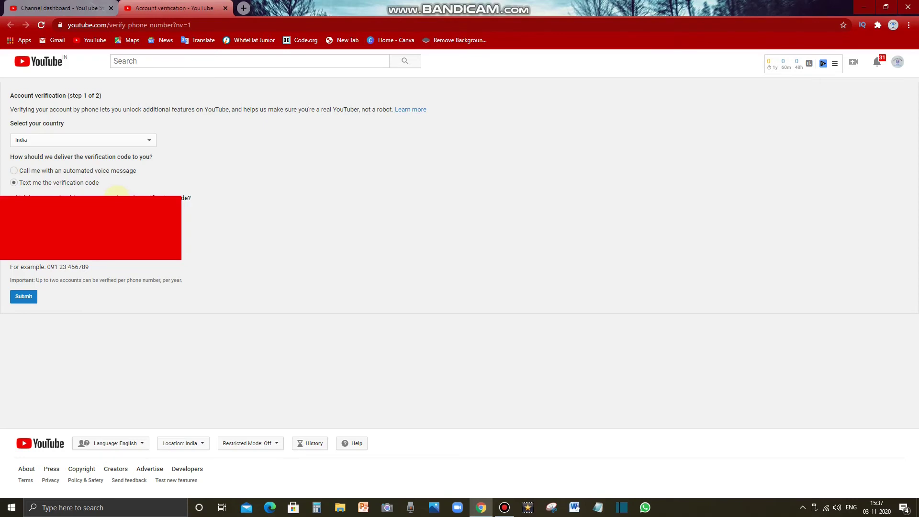
click(27, 297)
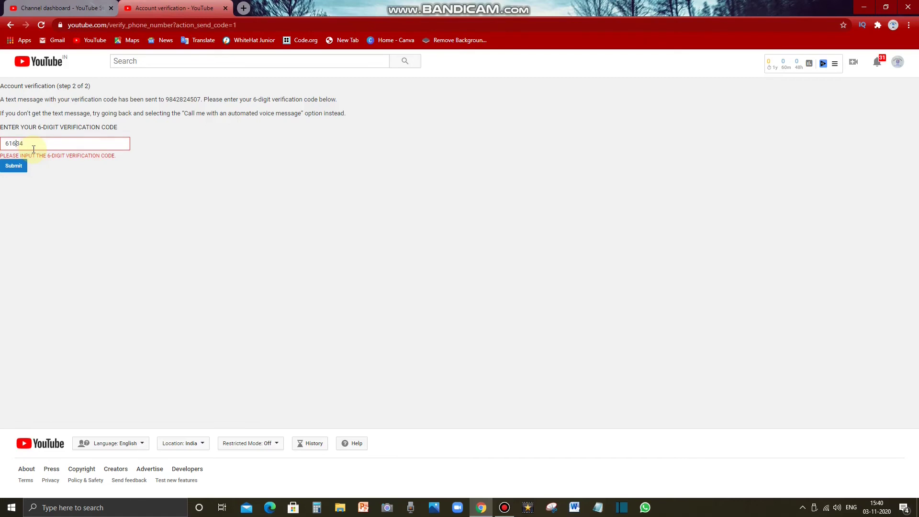
- Enter the complete 6-digit verification code and submit it to verify the account
click(13, 165)
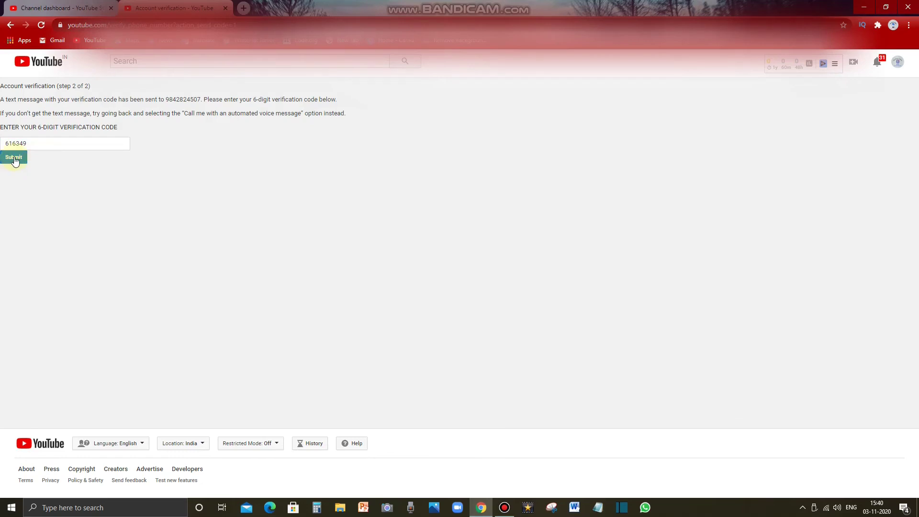
click(14, 159)
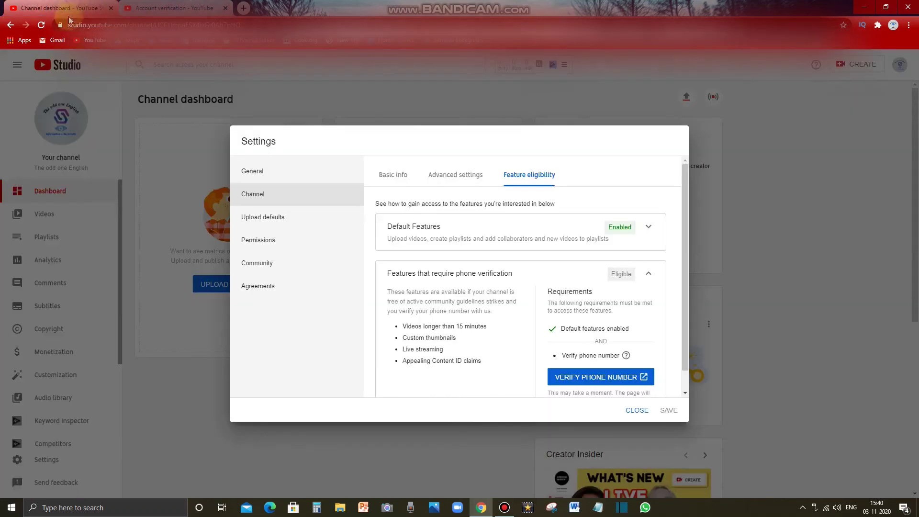
- Return to the channel dashboard, reopen the channel's feature eligibility settings and check the status of the features that require phone verification
click(78, 9)
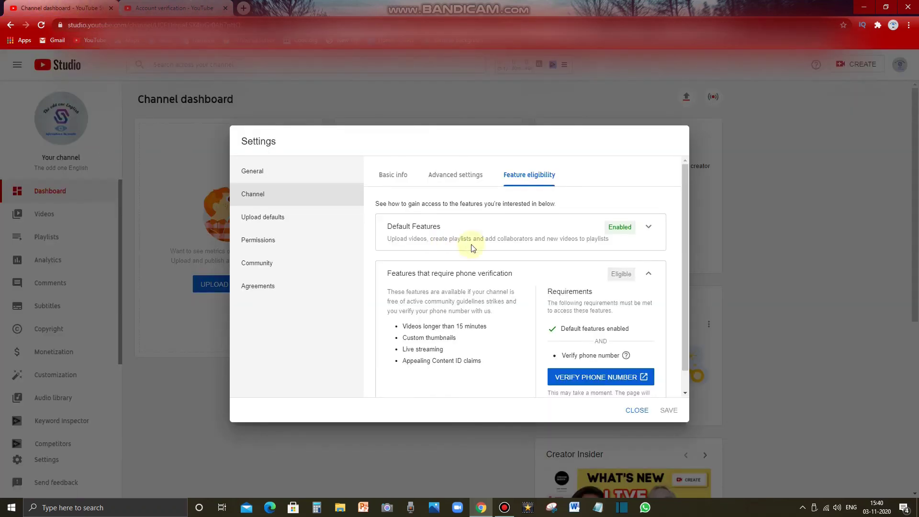
click(639, 410)
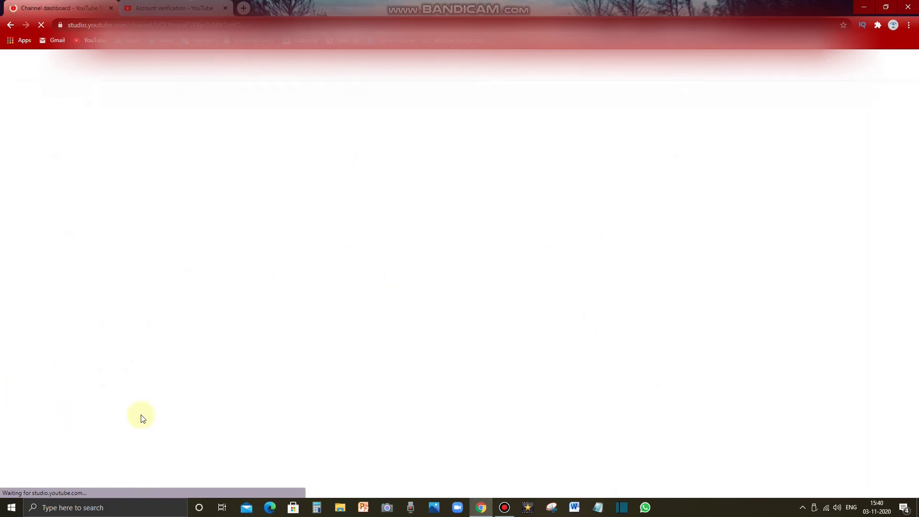
scroll(41, 430, down, 3)
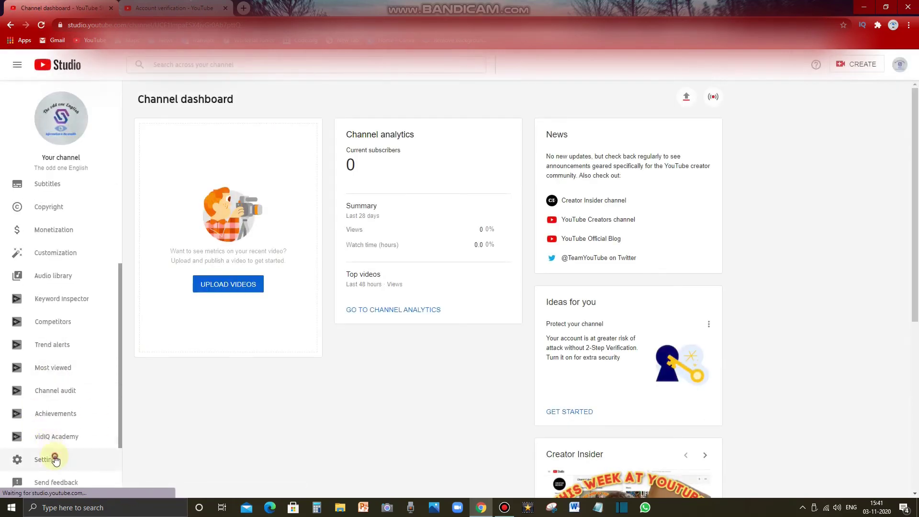
click(56, 459)
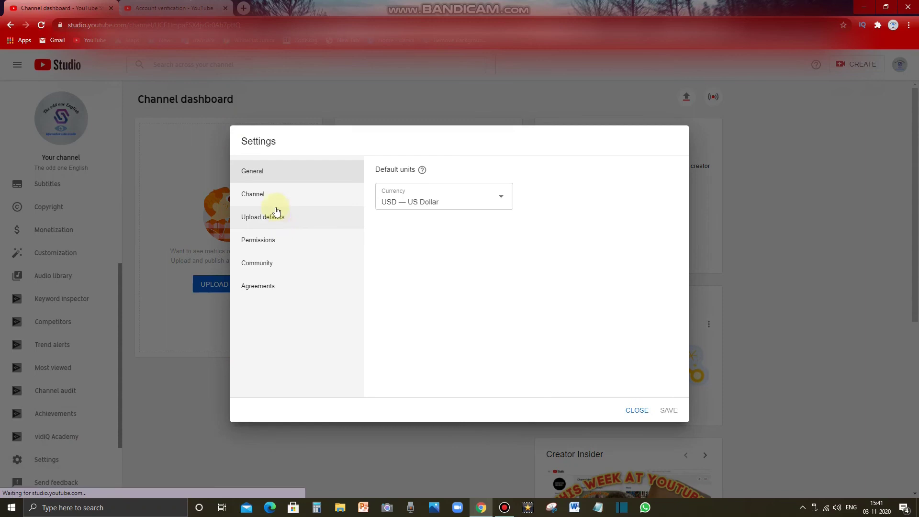
click(274, 207)
click(531, 175)
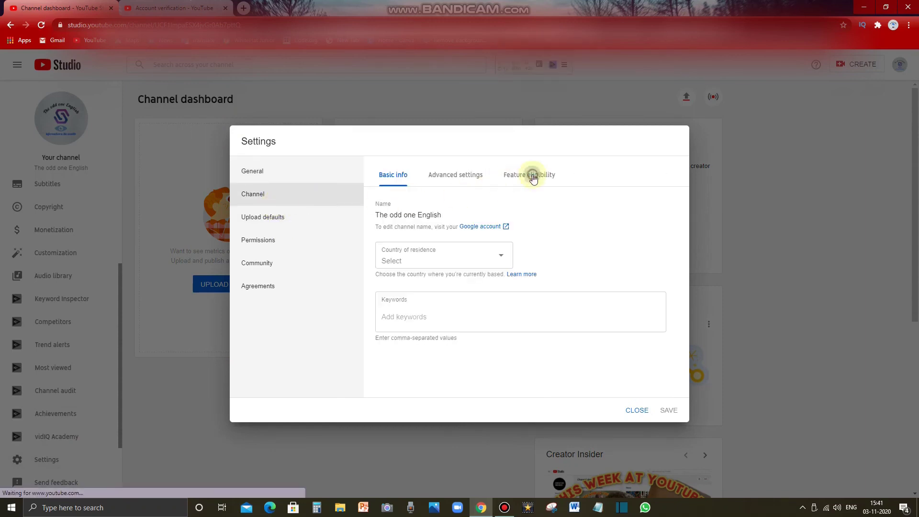
click(649, 274)
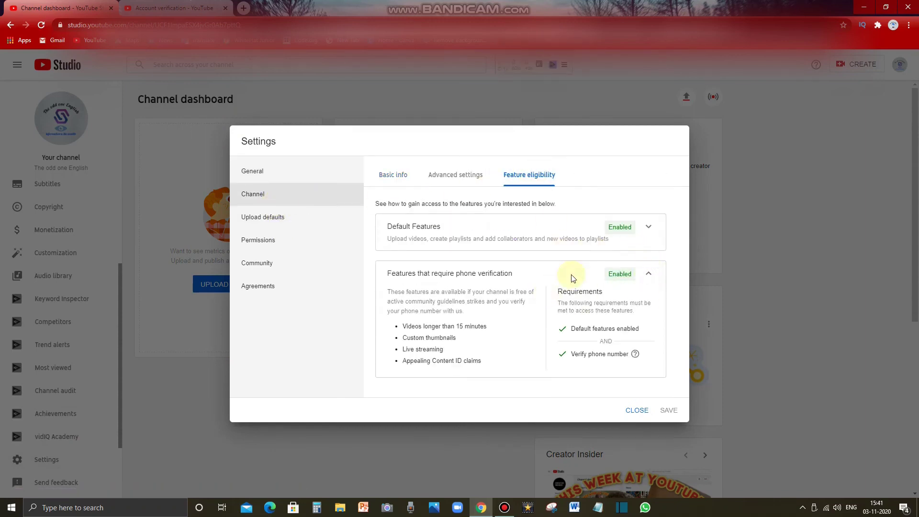
click(638, 410)
- Open the details of the video "My channel intro || The odd one English" and view its thumbnail upload dialog without choosing a file
scroll(56, 191, up, 3)
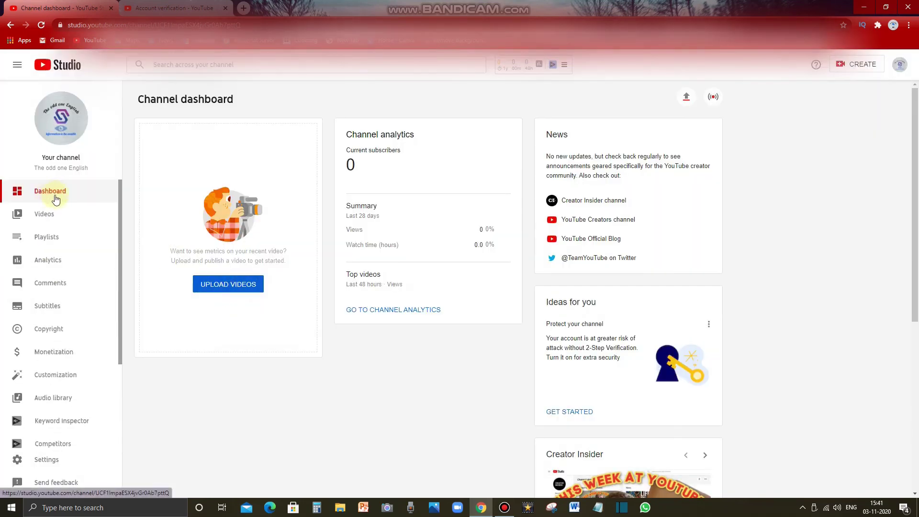
click(50, 218)
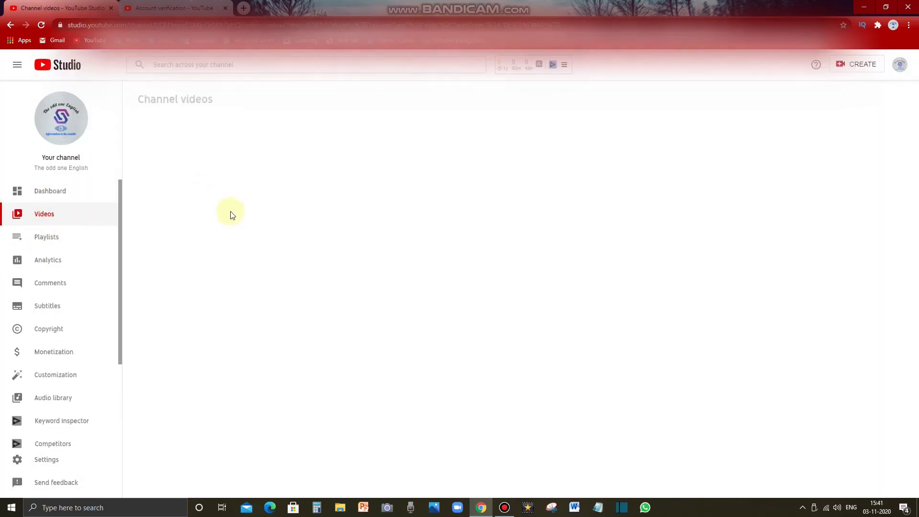
click(232, 193)
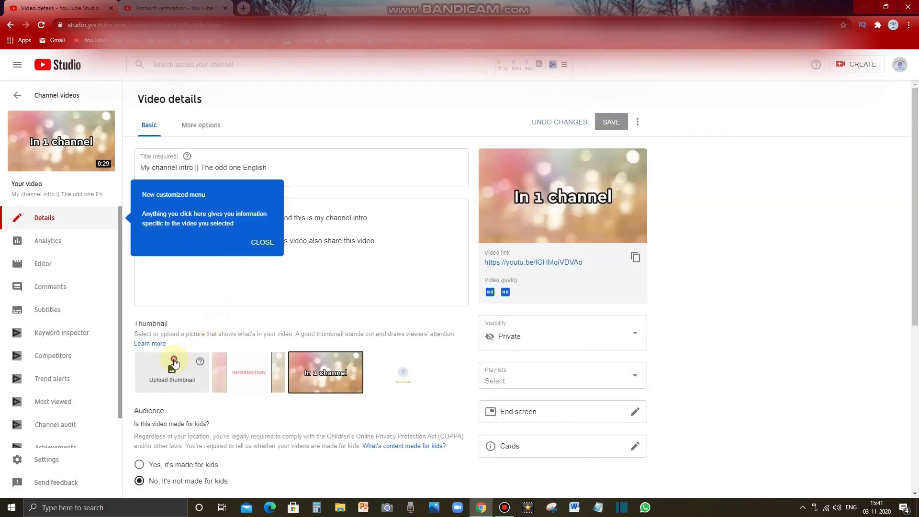
click(174, 361)
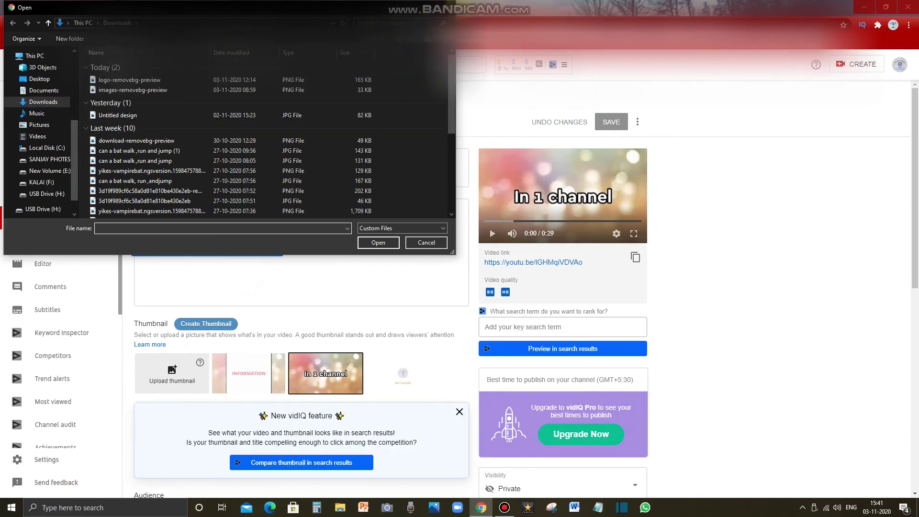
click(448, 7)
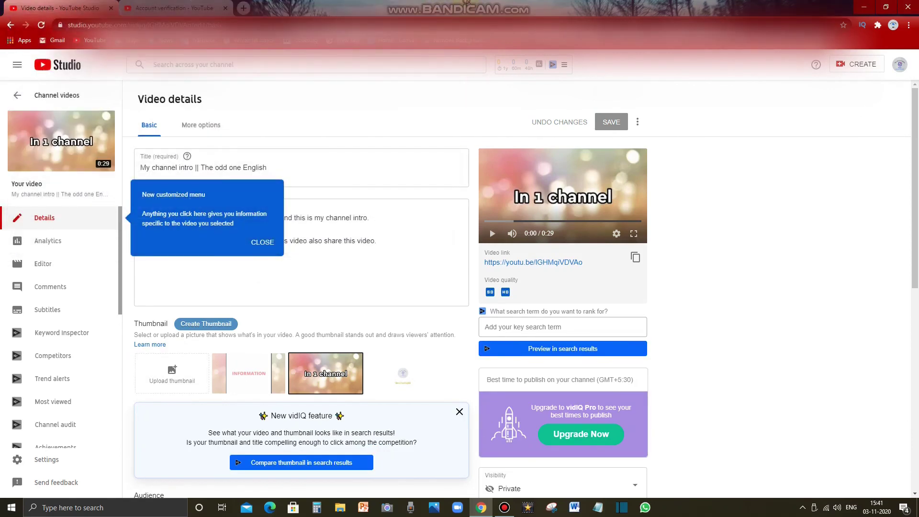